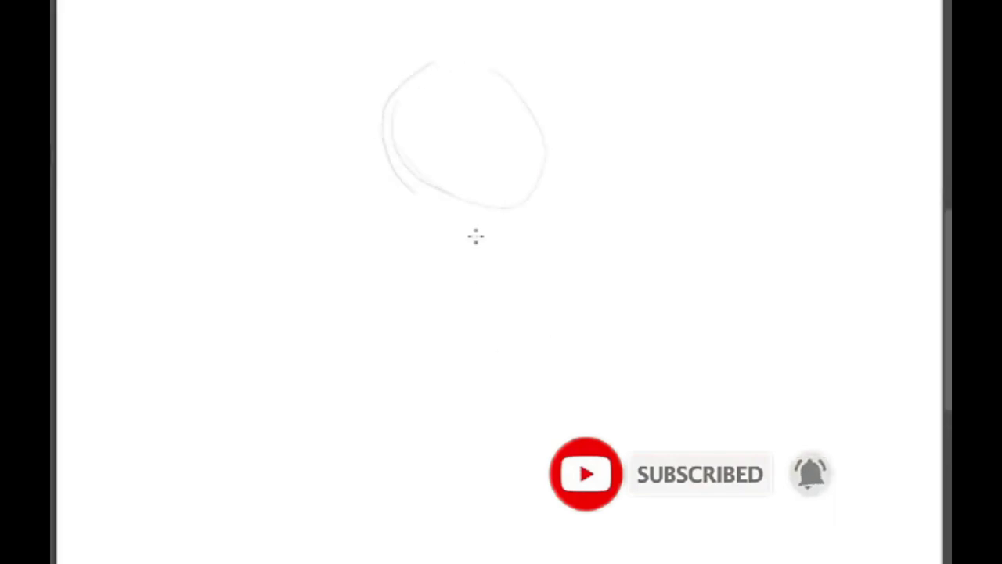
Rough in the neck, back curve and arm strokes, then lasso around the head
left_click_drag(396, 184, 395, 437)
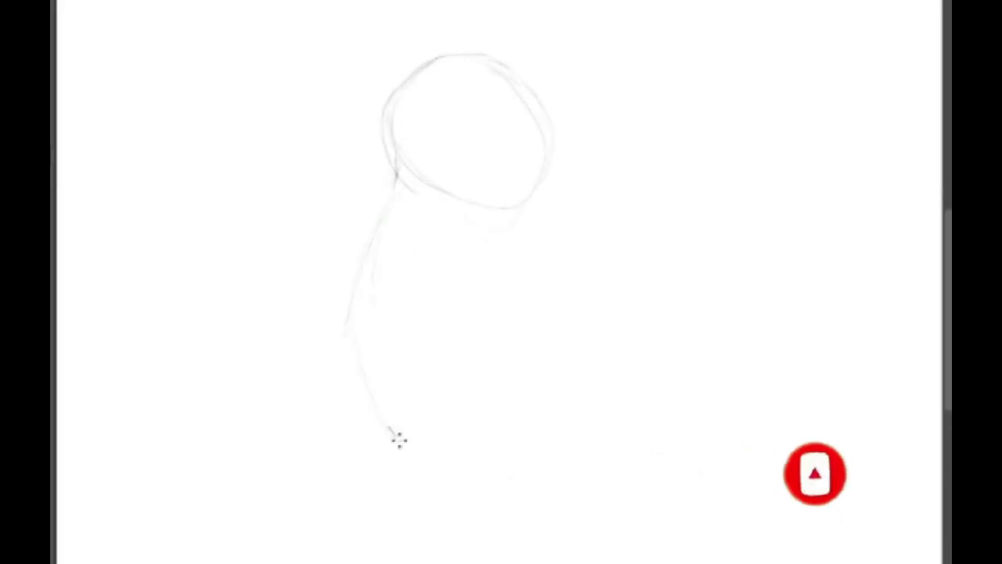
left_click_drag(587, 360, 585, 286)
left_click_drag(617, 313, 489, 374)
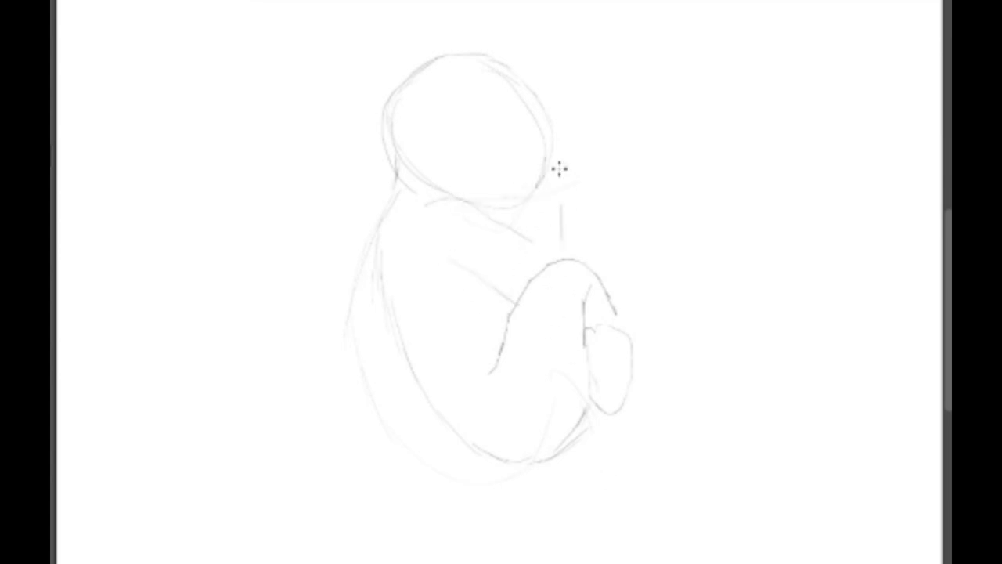
mouse_move(481, 235)
left_mouse_down()
mouse_move(452, 38)
mouse_move(447, 246)
left_mouse_up()
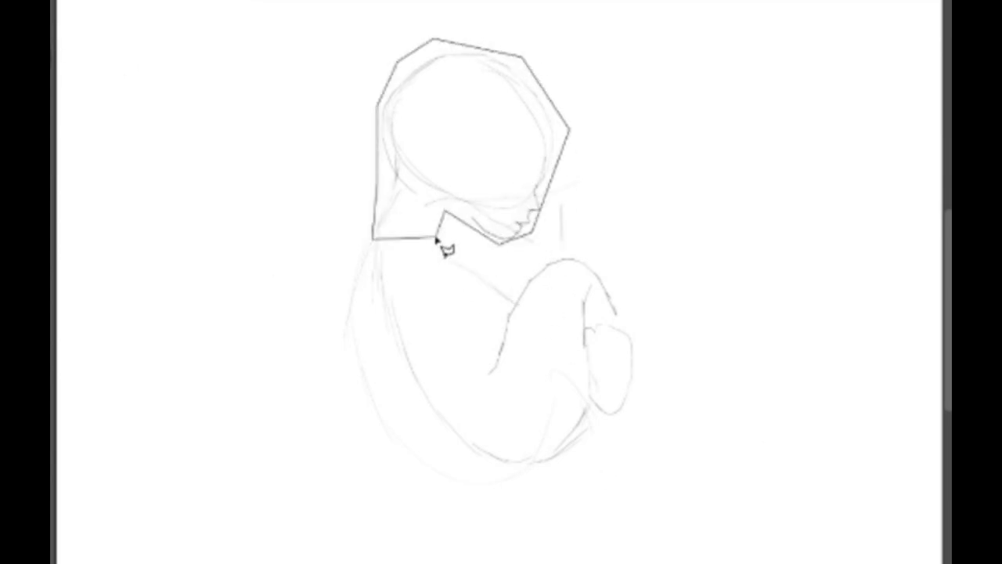
Rotate the lassoed head slightly counter-clockwise, then glance at the brush presets
key("ctrl+t")
left_click_drag(562, 246, 580, 229)
key("Return")
right_click(336, 83)
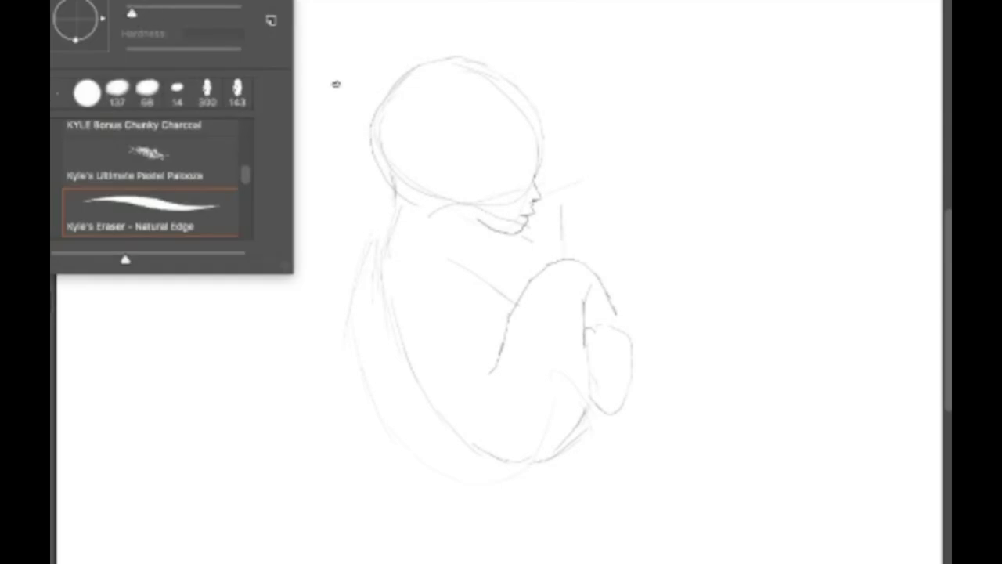
key("Escape")
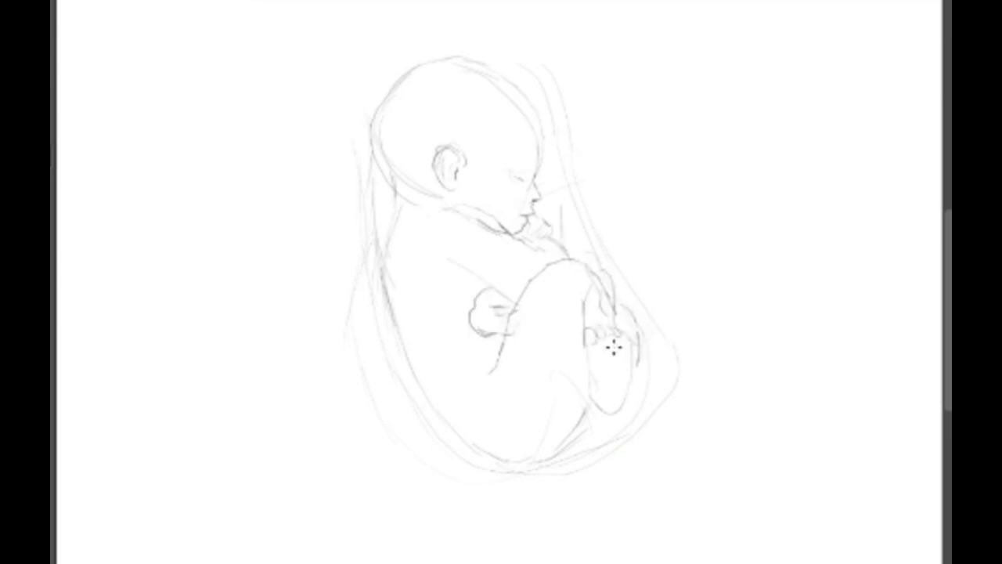
Reposition the eye lines and ink the back, forehead and top of the head dark
left_click_drag(620, 339, 607, 363)
key("ctrl+d")
mouse_move(288, 523)
left_mouse_down()
mouse_move(239, 164)
mouse_move(407, 53)
mouse_move(562, 69)
left_mouse_up()
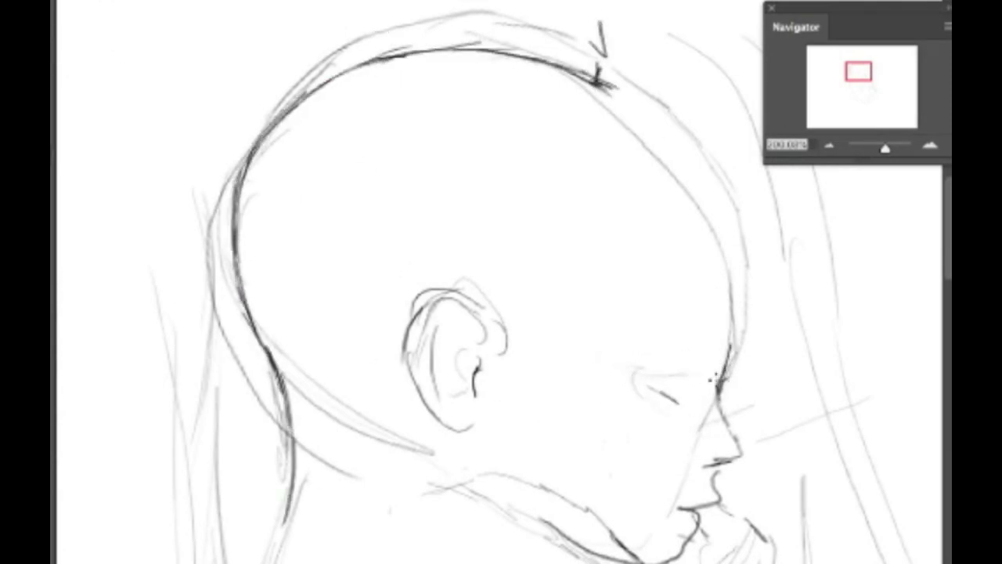
left_click_drag(717, 384, 728, 227)
left_click_drag(599, 78, 724, 234)
left_click_drag(722, 396, 692, 301)
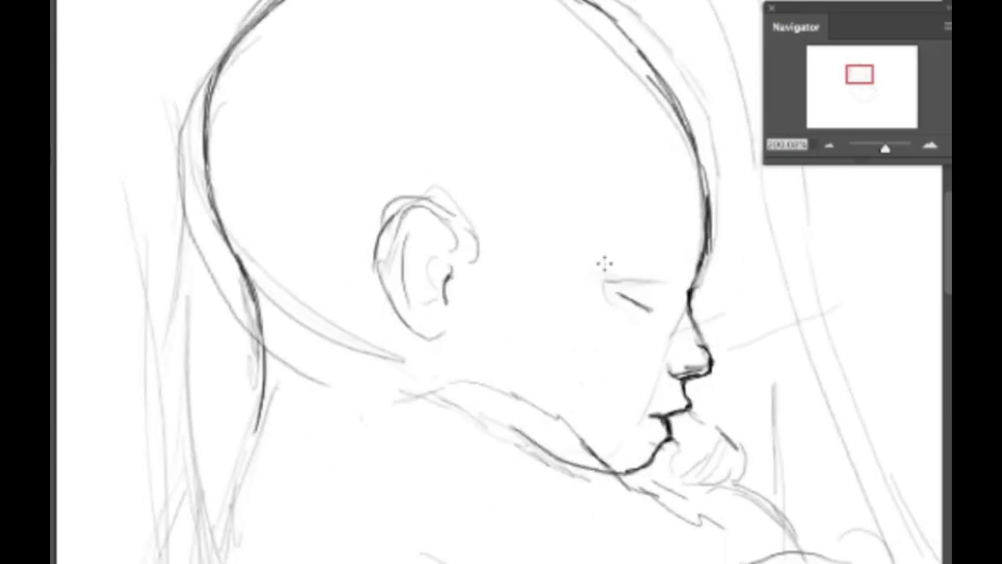
Ink the ear rim, inner ear and jaw line, then erase stray lines along the jaw
mouse_move(442, 335)
left_mouse_down()
mouse_move(378, 252)
mouse_move(473, 249)
left_mouse_up()
left_click_drag(391, 229, 405, 298)
left_click_drag(435, 252, 429, 293)
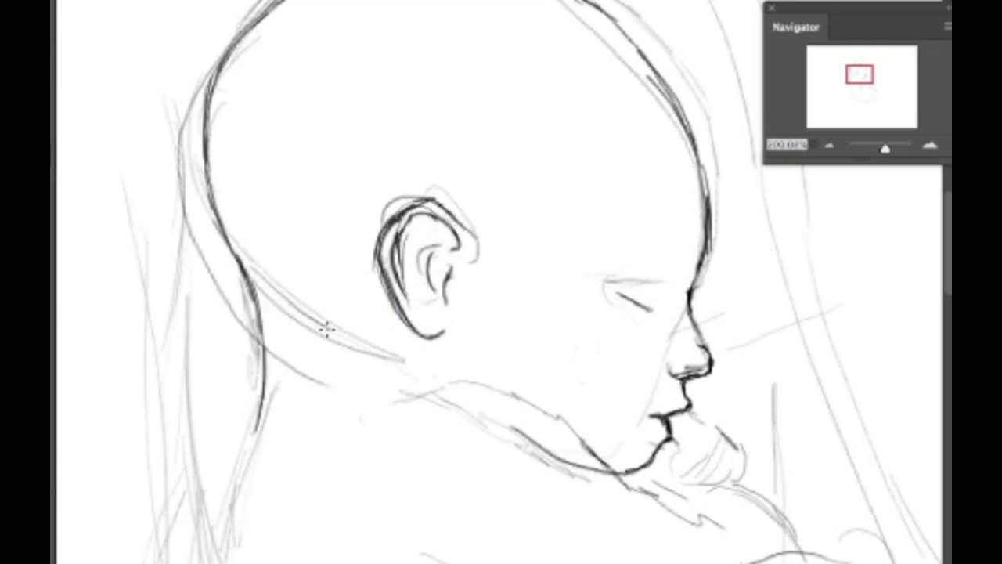
left_click_drag(327, 328, 258, 266)
mouse_move(378, 398)
left_mouse_down()
mouse_move(519, 414)
mouse_move(627, 470)
left_mouse_up()
key("e")
mouse_move(503, 381)
left_mouse_down()
mouse_move(570, 465)
mouse_move(244, 361)
mouse_move(141, 298)
left_mouse_up()
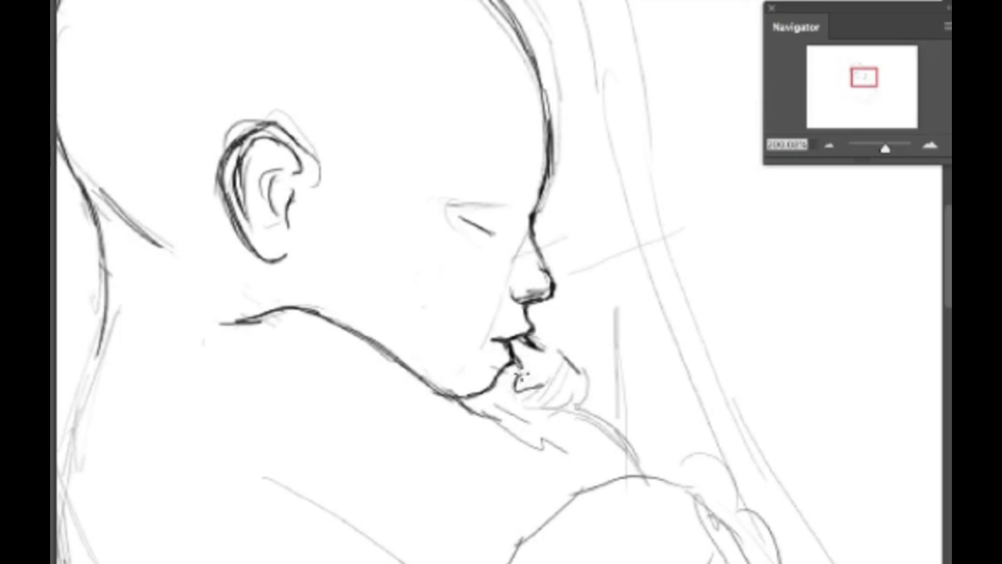
Ink the leg outline, foot edges and toe curve, and extend the arm toward the elbow
scroll(485, 517, "down", 3)
left_click_drag(548, 423, 540, 509)
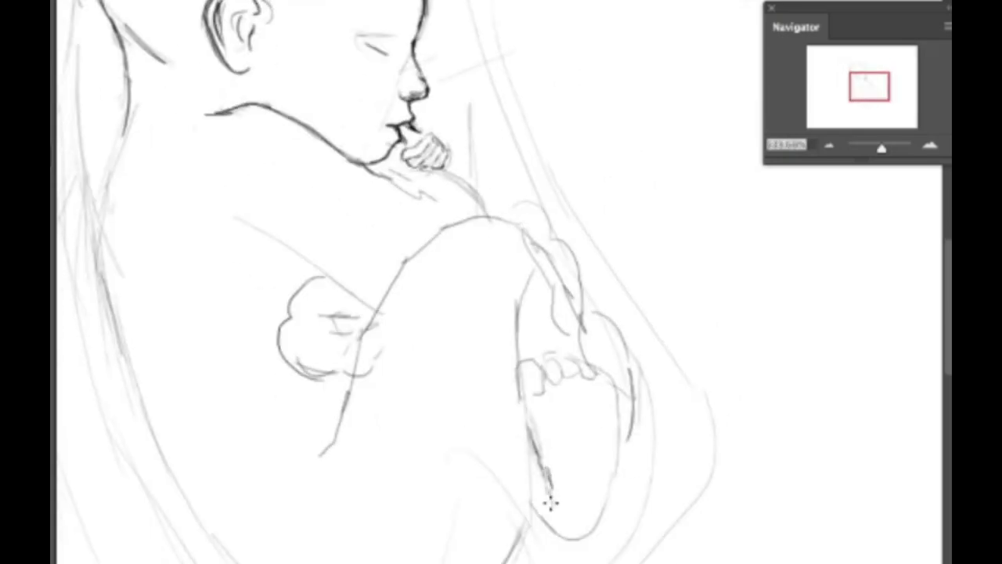
left_click_drag(611, 383, 603, 521)
mouse_move(529, 361)
left_mouse_down()
mouse_move(519, 454)
mouse_move(536, 537)
left_mouse_up()
left_click_drag(518, 298, 517, 354)
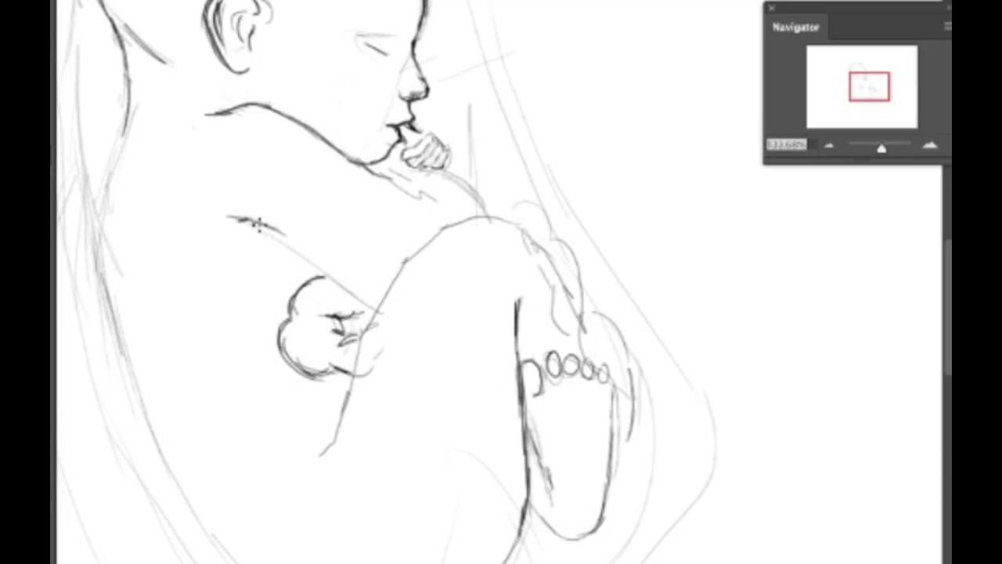
left_click_drag(259, 224, 383, 296)
Ink the shoulder line and mark, back details, and a line and curl down the leg
scroll(449, 180, "up", 3)
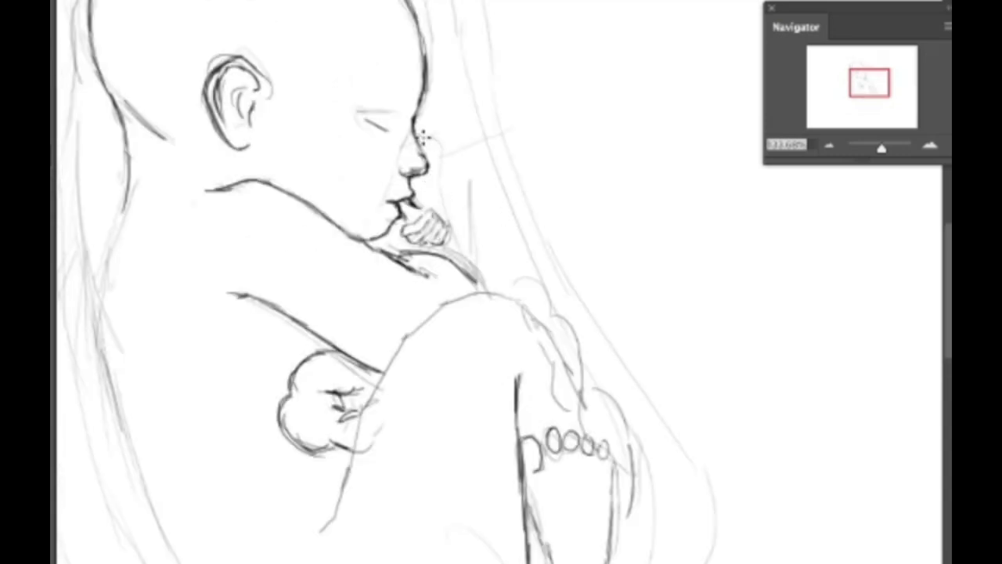
scroll(334, 41, "up", 5)
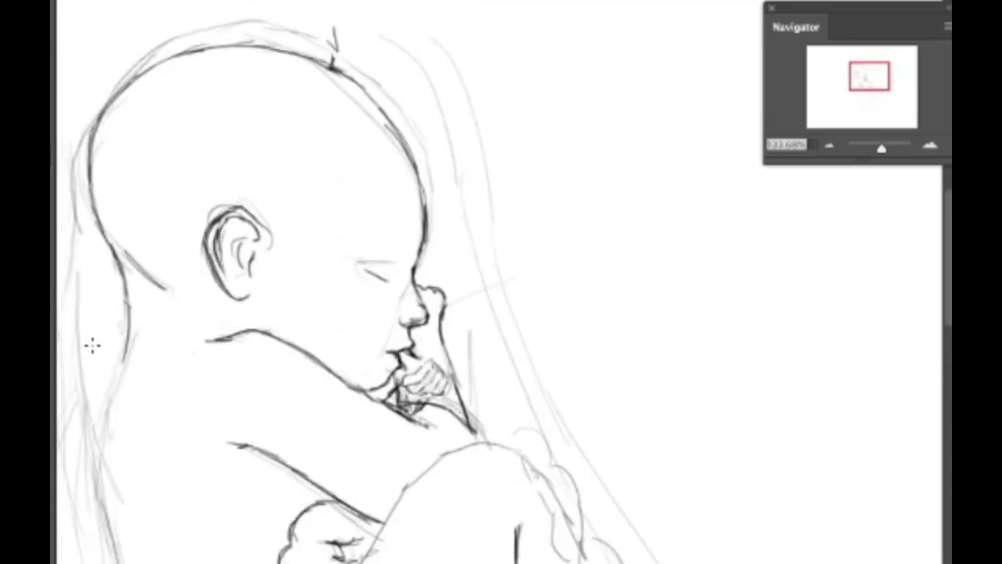
scroll(55, 242, "down", 10)
left_click_drag(317, 88, 313, 119)
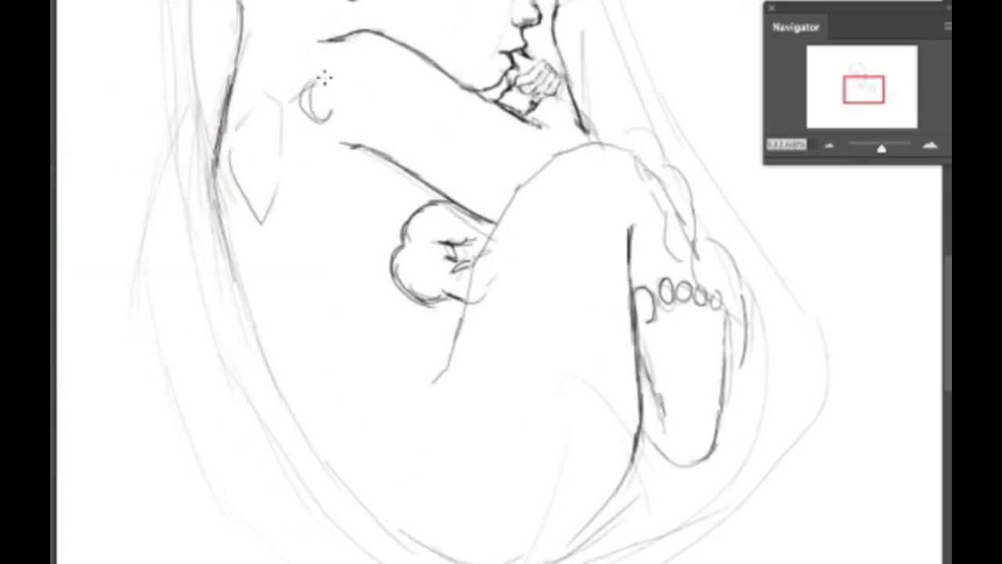
left_click_drag(364, 86, 431, 129)
left_click_drag(401, 422, 388, 470)
left_click_drag(431, 426, 509, 470)
left_click_drag(516, 266, 489, 379)
left_click_drag(468, 427, 507, 438)
Ink the body's left and bottom outline, lower-body rectangle, thigh circle, leg lines and knee marks
mouse_move(219, 188)
left_mouse_down()
mouse_move(290, 376)
mouse_move(384, 519)
mouse_move(470, 562)
left_mouse_up()
left_click_drag(548, 562, 632, 469)
left_click_drag(450, 435, 446, 501)
left_click_drag(532, 362, 534, 396)
left_click_drag(517, 411, 559, 423)
left_click_drag(552, 259, 532, 364)
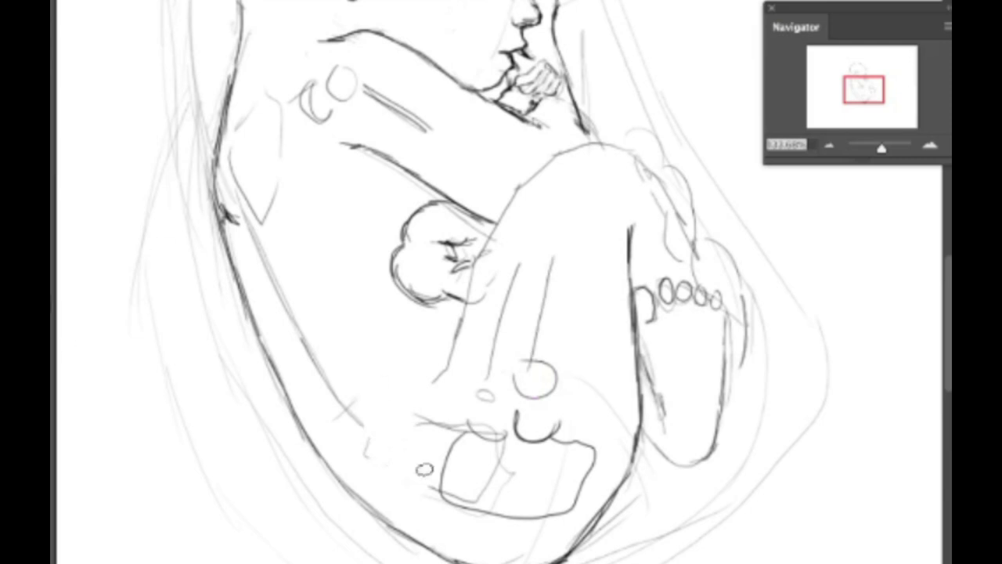
left_click_drag(423, 423, 501, 486)
left_click_drag(444, 370, 569, 172)
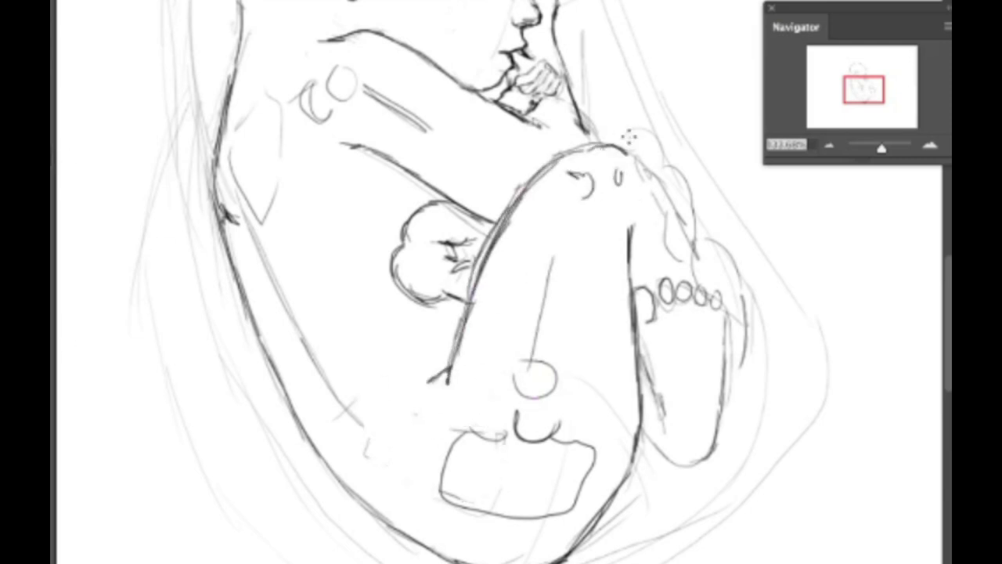
left_click_drag(628, 138, 681, 234)
Add knee marks, zoom out, and fill the body selection with pale peach
left_click_drag(740, 282, 744, 372)
key("ctrl+minus")
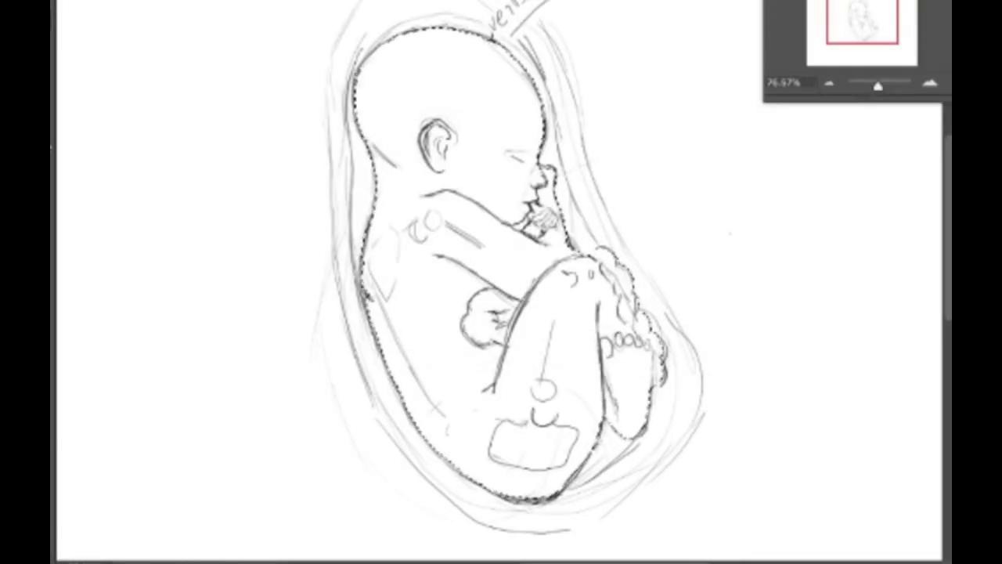
key("alt+BackSpace")
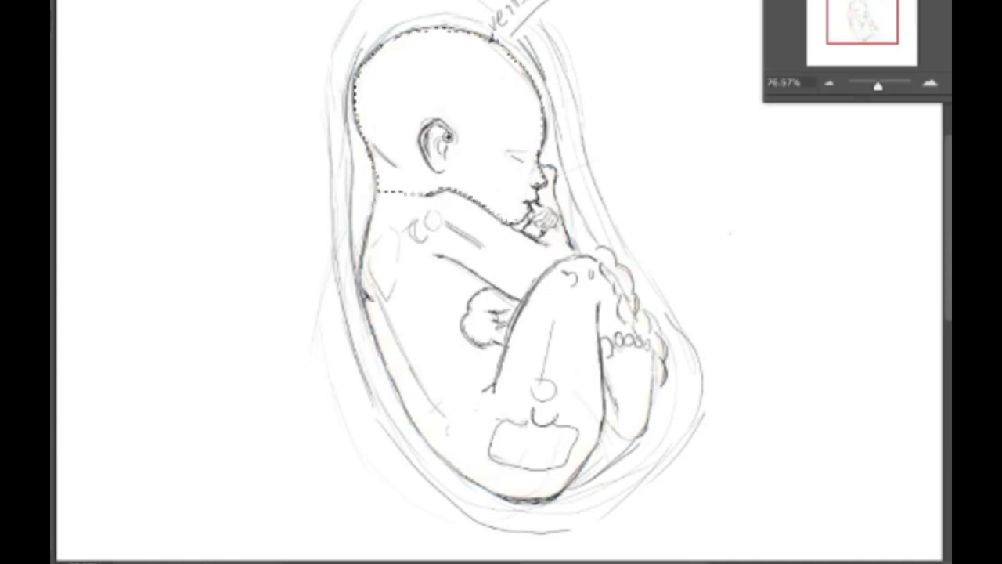
key("alt+BackSpace")
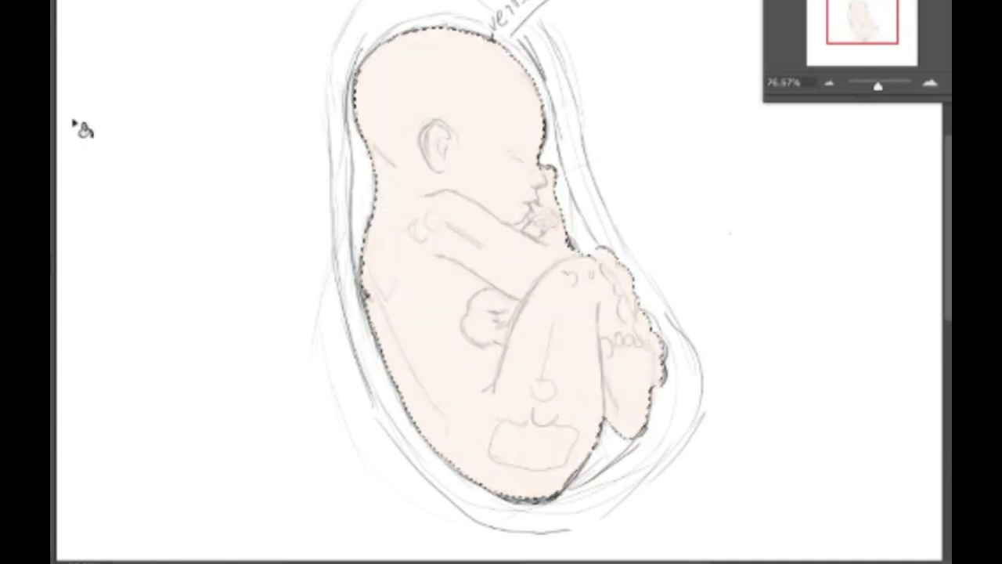
Paint pink blush on shoulder, cheek, belly and hand, then brown on hand, arm, knee and foot
left_click_drag(383, 168, 362, 272)
mouse_move(517, 155)
left_mouse_down()
mouse_move(517, 293)
mouse_move(469, 336)
left_mouse_up()
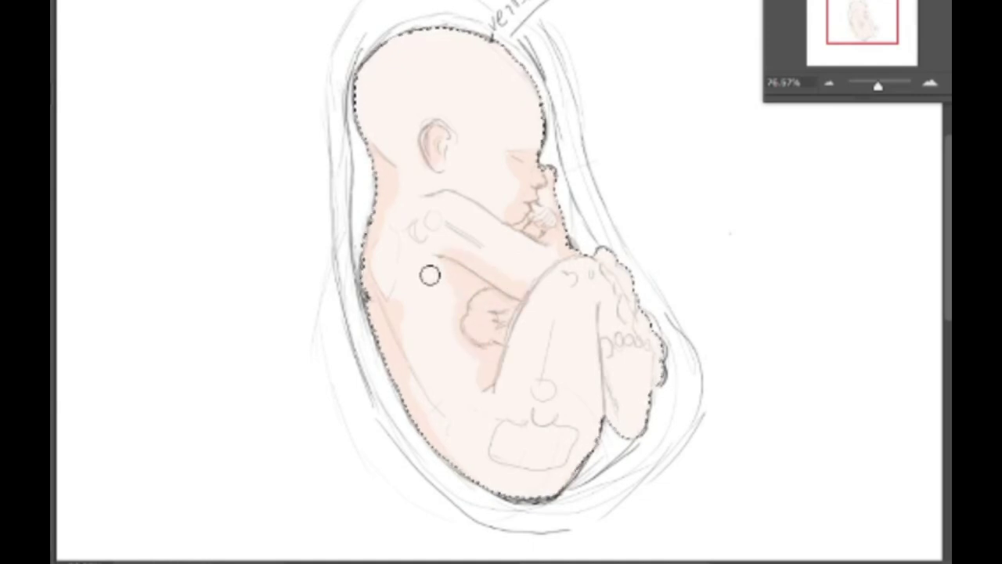
left_click_drag(601, 309, 608, 368)
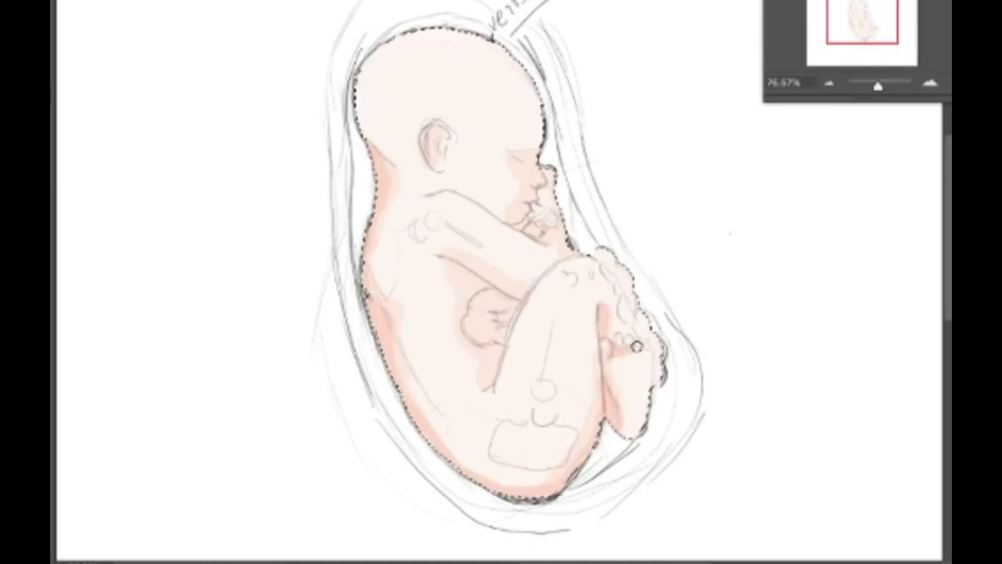
left_click_drag(465, 290, 489, 376)
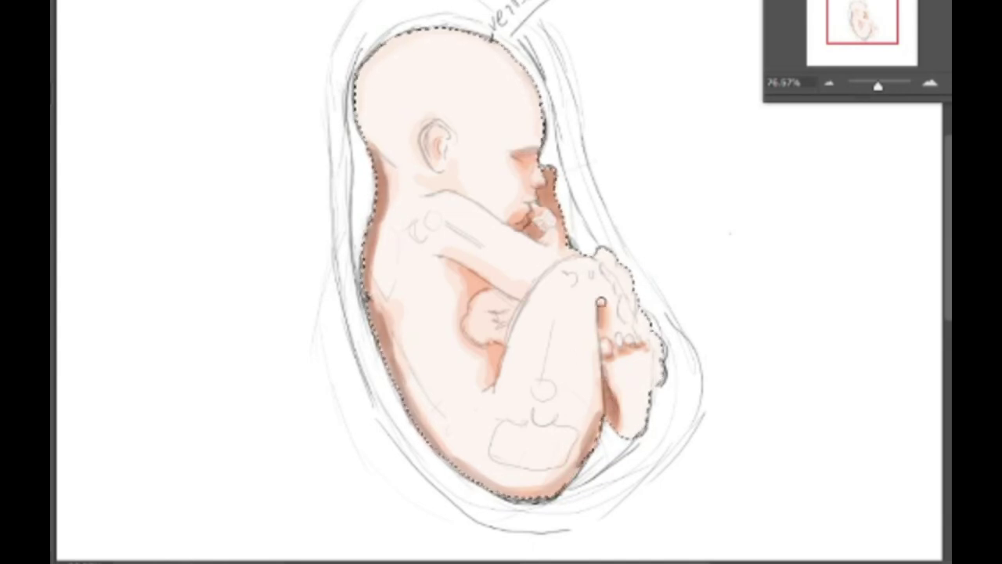
left_click_drag(473, 285, 500, 353)
left_click_drag(603, 267, 643, 293)
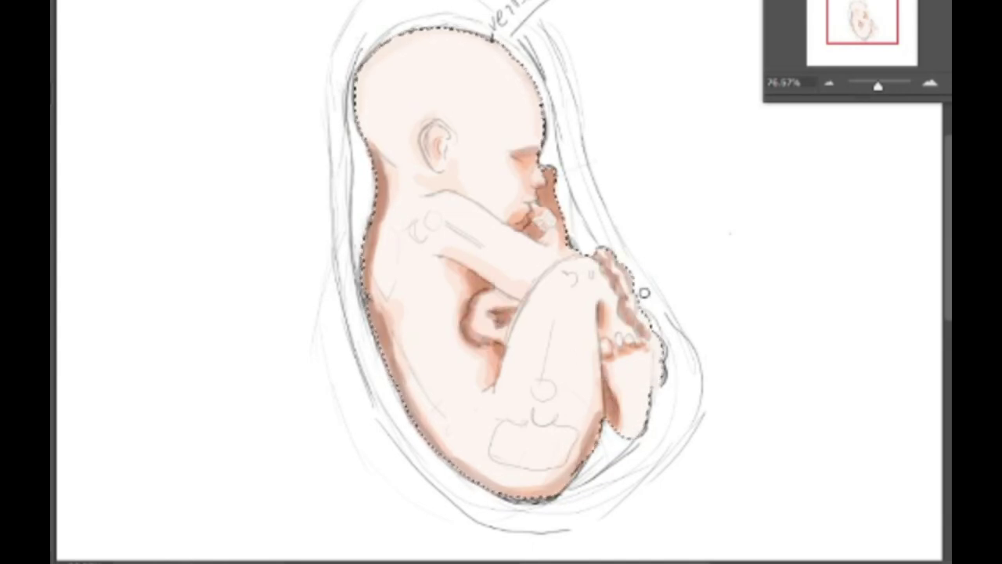
Lighten above the eye, reshade nose, cheek and chin, and darken the back of the neck
scroll(549, 130, "up", 5)
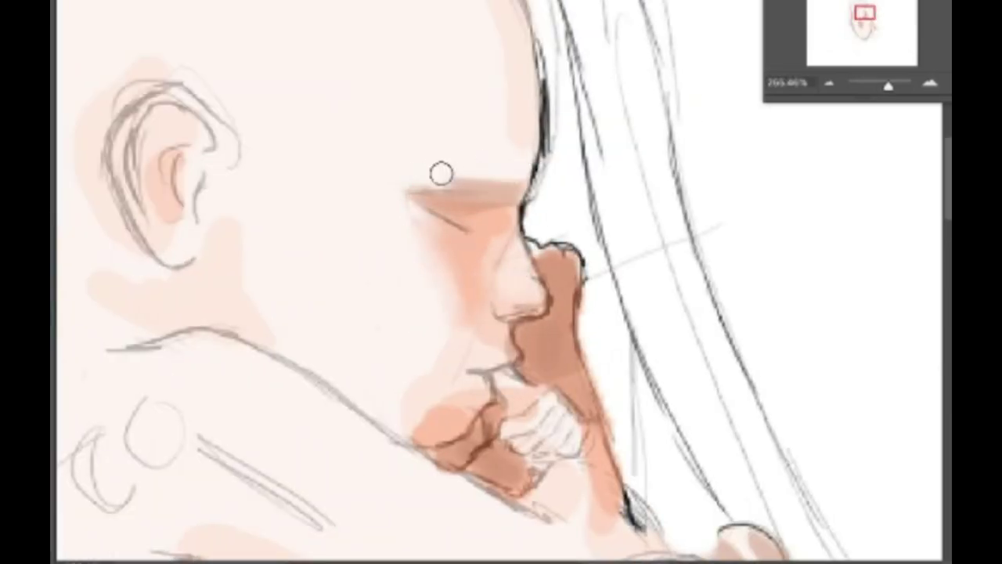
left_click_drag(435, 180, 521, 192)
mouse_move(524, 288)
left_mouse_down()
mouse_move(452, 304)
mouse_move(418, 387)
mouse_move(454, 364)
left_mouse_up()
left_click_drag(272, 348, 467, 458)
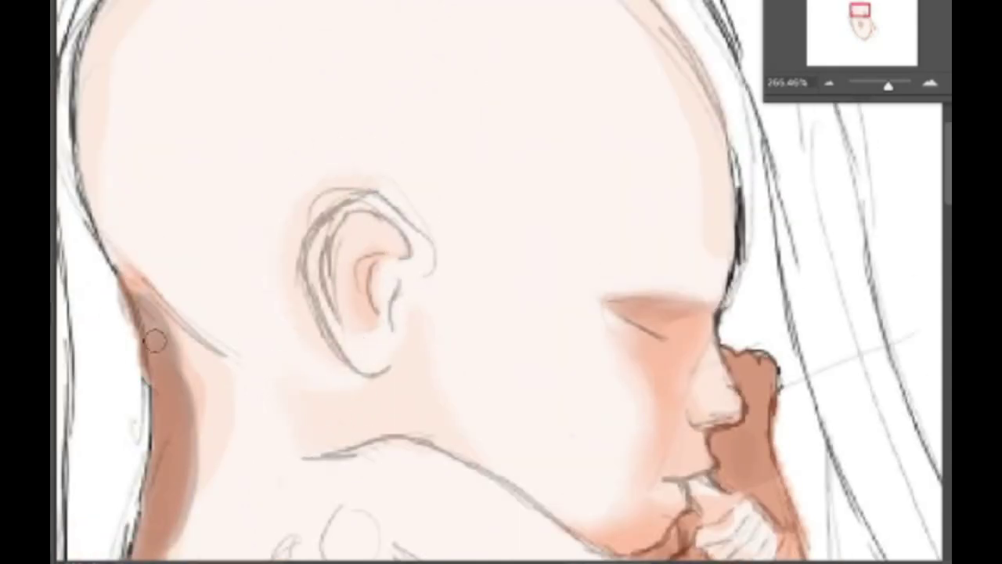
mouse_move(154, 338)
left_mouse_down()
mouse_move(128, 336)
mouse_move(203, 423)
left_mouse_up()
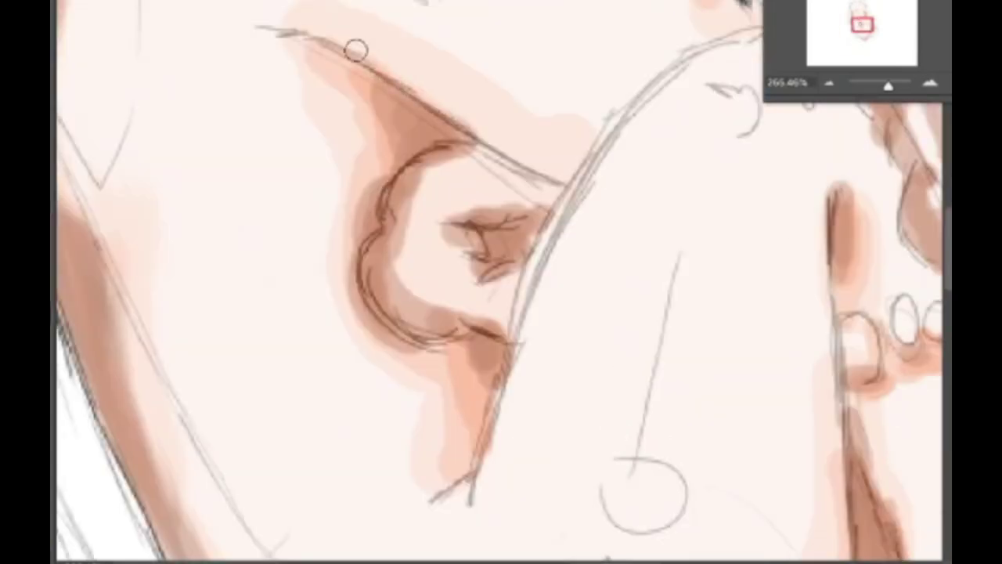
Deepen brown shading near the hand, grey into the inner hollow, and darken mouth and chin
mouse_move(298, 38)
left_mouse_down()
mouse_move(337, 61)
mouse_move(342, 199)
mouse_move(387, 287)
mouse_move(351, 300)
mouse_move(433, 360)
mouse_move(470, 449)
mouse_move(521, 351)
left_mouse_up()
mouse_move(521, 309)
left_mouse_down()
mouse_move(606, 313)
mouse_move(579, 329)
left_mouse_up()
mouse_move(391, 344)
left_mouse_down()
mouse_move(501, 331)
mouse_move(501, 313)
mouse_move(465, 332)
mouse_move(545, 409)
left_mouse_up()
left_click_drag(470, 258, 476, 148)
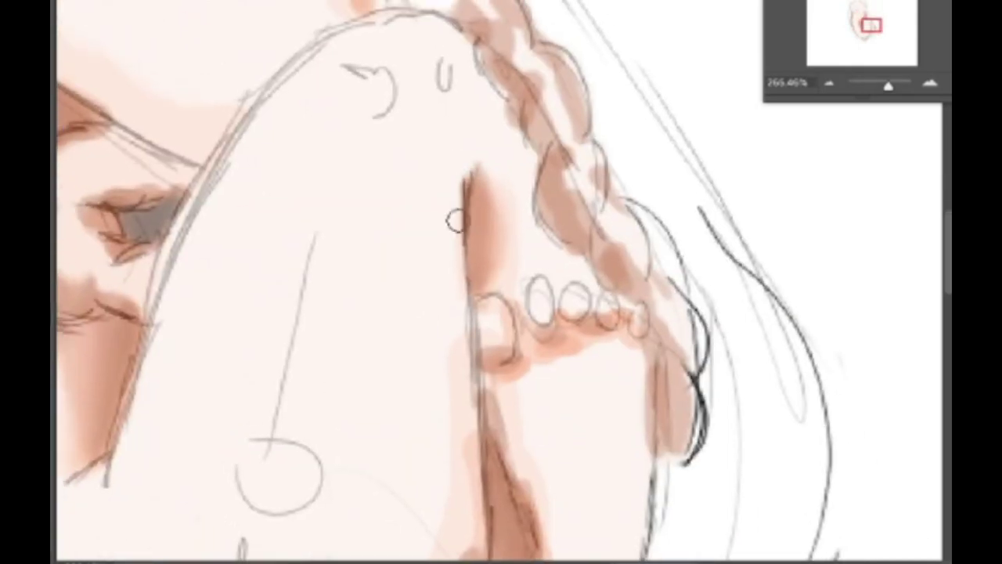
mouse_move(454, 216)
left_mouse_down()
mouse_move(489, 318)
mouse_move(496, 392)
mouse_move(534, 459)
mouse_move(501, 313)
left_mouse_up()
left_click_drag(619, 344, 604, 235)
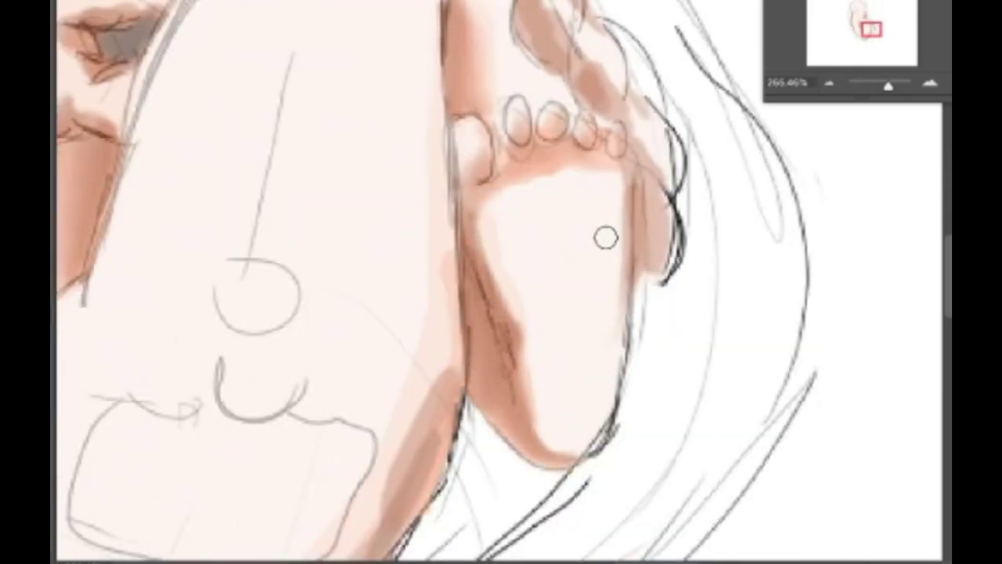
mouse_move(440, 36)
left_mouse_down()
mouse_move(141, 230)
mouse_move(309, 405)
left_mouse_up()
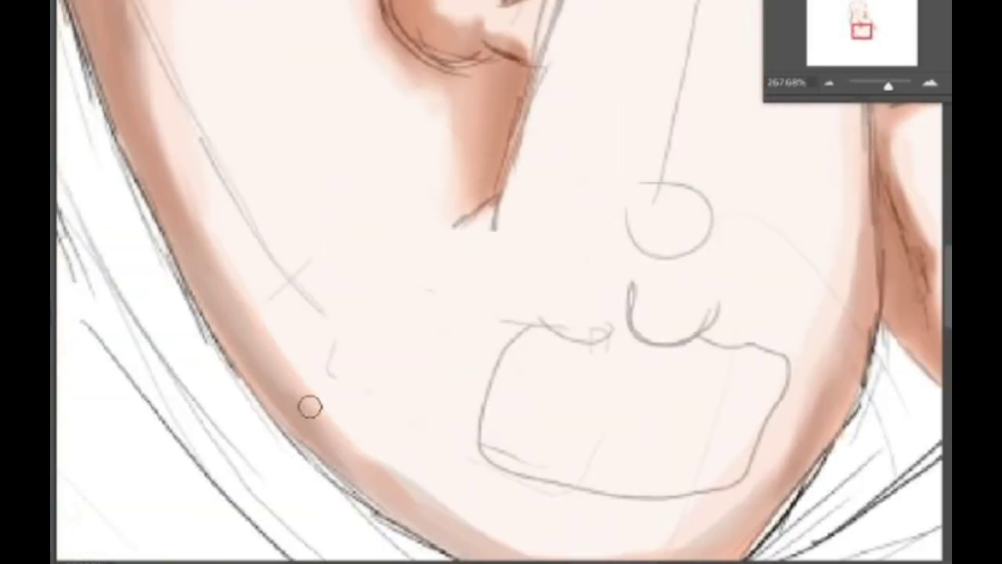
mouse_move(211, 272)
left_mouse_down()
mouse_move(257, 407)
mouse_move(313, 385)
left_mouse_up()
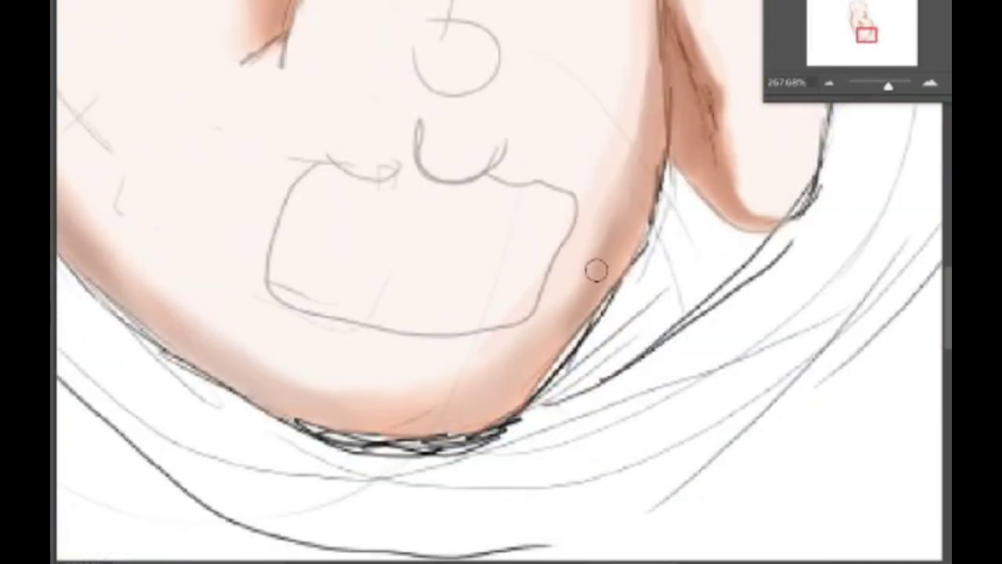
scroll(636, 70, "down", 3)
scroll(410, 170, "up", 5)
scroll(429, 362, "down", 3)
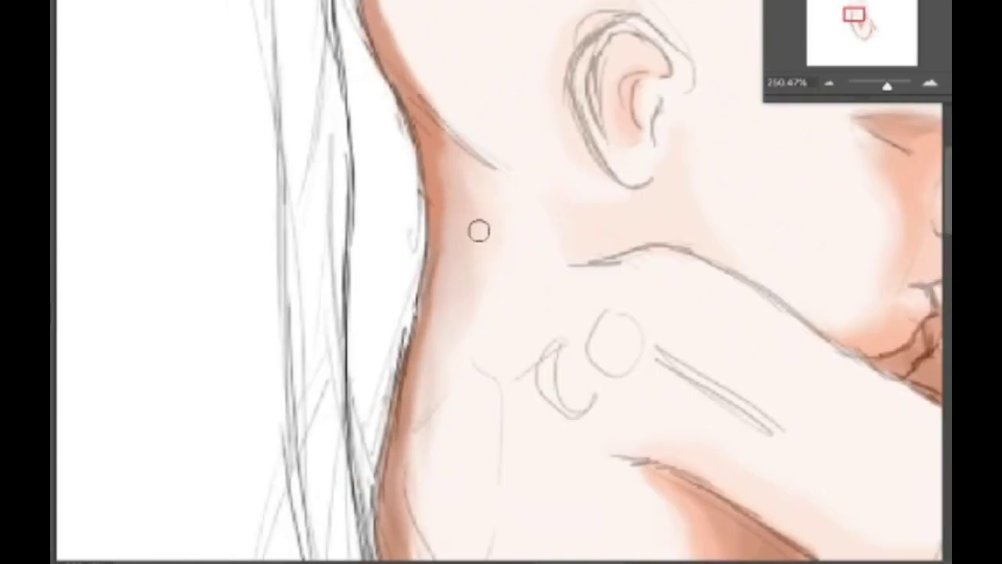
scroll(402, 185, "down", 2)
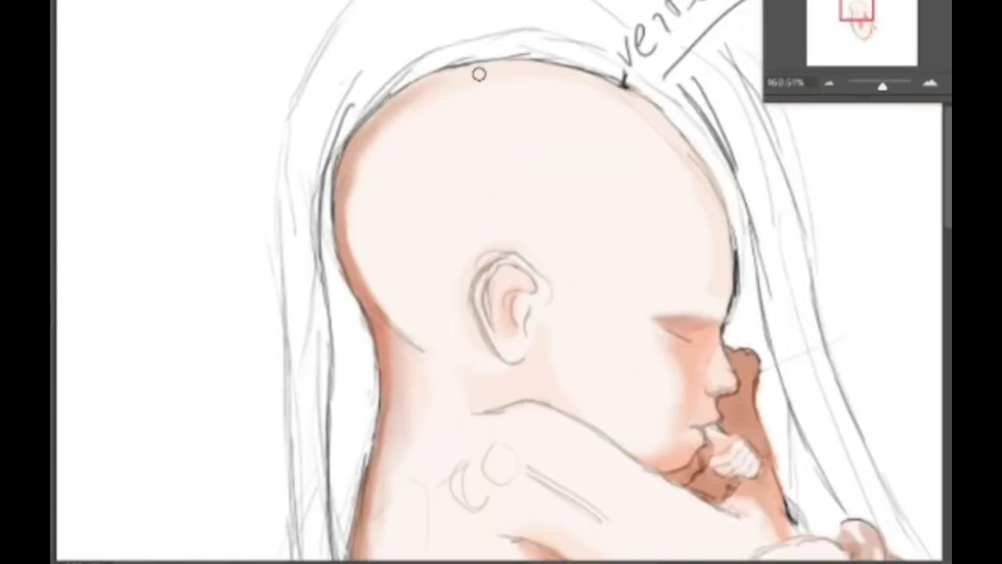
Check the brush presets and paint a salmon stroke down the body's left outline
scroll(422, 188, "down", 3)
right_click(357, 278)
key("Escape")
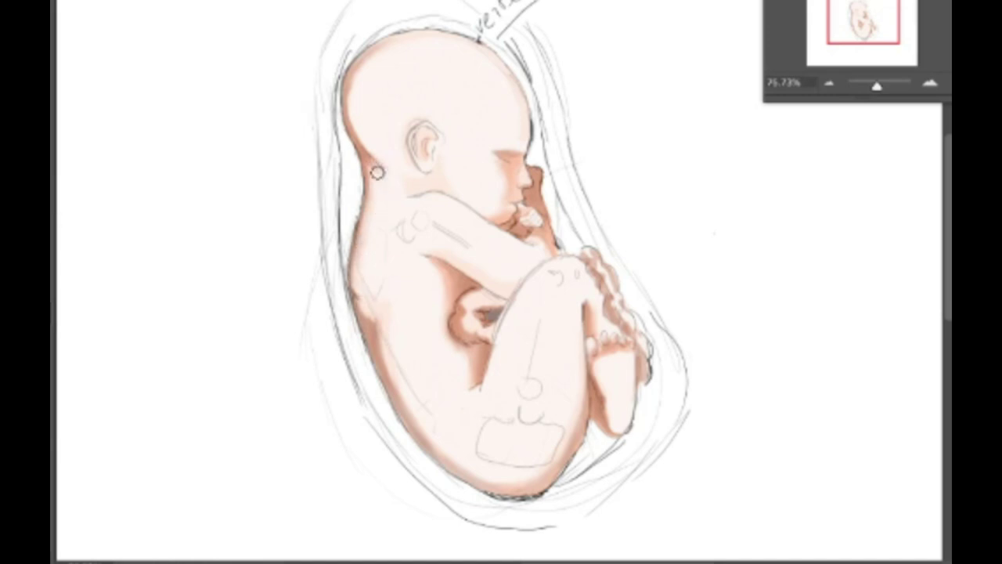
scroll(642, 108, "up", 3)
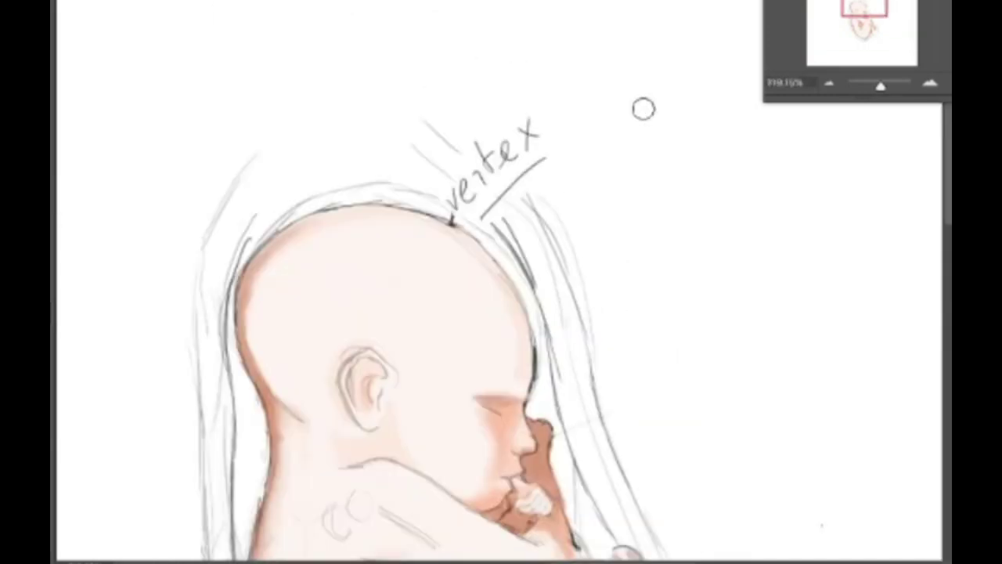
scroll(606, 343, "down", 4)
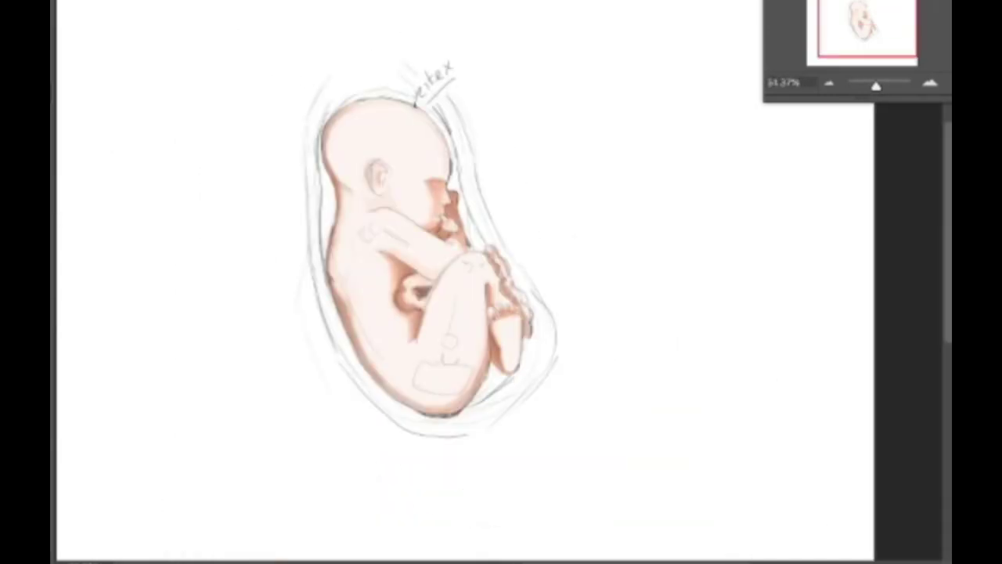
scroll(276, 144, "up", 3)
mouse_move(371, 36)
left_mouse_down()
mouse_move(331, 212)
mouse_move(381, 458)
mouse_move(340, 306)
mouse_move(333, 165)
mouse_move(364, 39)
mouse_move(340, 274)
mouse_move(431, 414)
mouse_move(580, 418)
mouse_move(697, 268)
left_mouse_up()
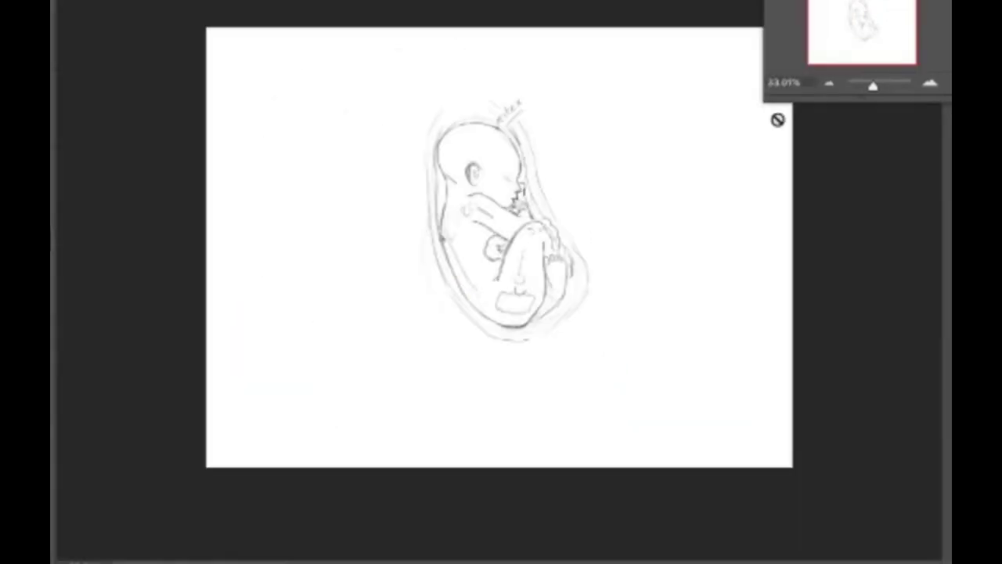
Fill the whole canvas with blue and brush blue over the baby's back, foot and leg
key("ctrl+a")
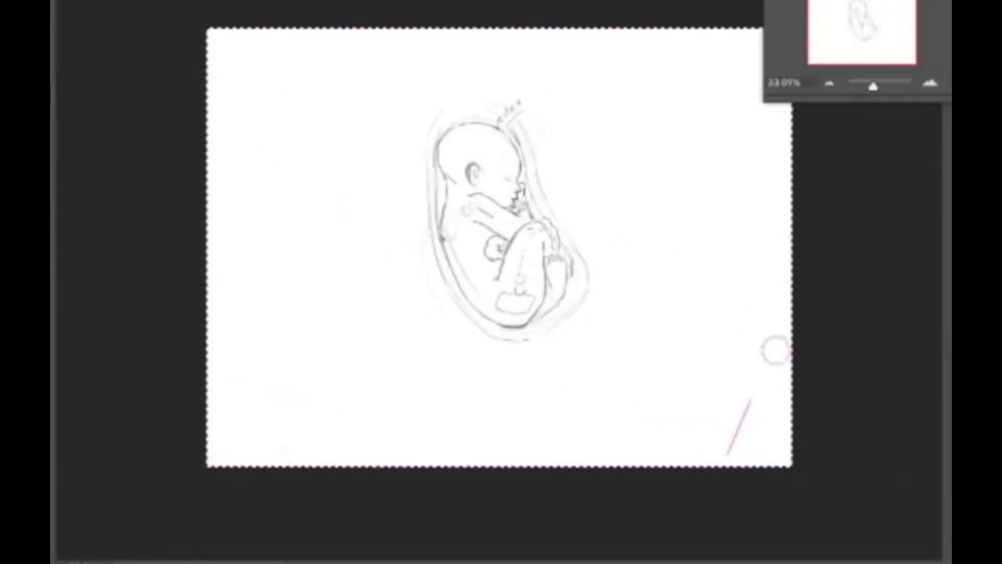
key("alt+BackSpace")
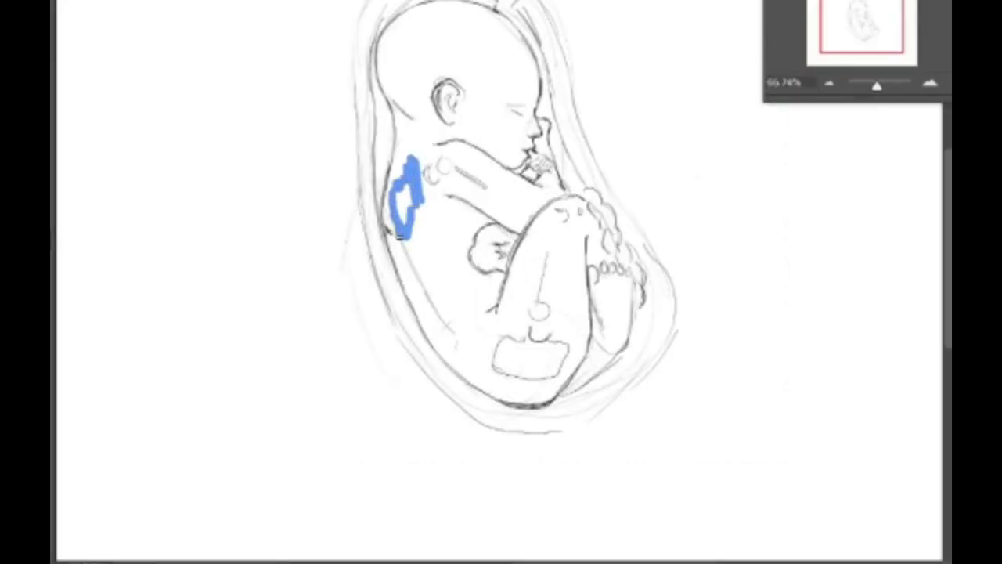
mouse_move(411, 160)
left_mouse_down()
mouse_move(462, 348)
mouse_move(559, 368)
left_mouse_up()
left_click_drag(540, 329, 569, 215)
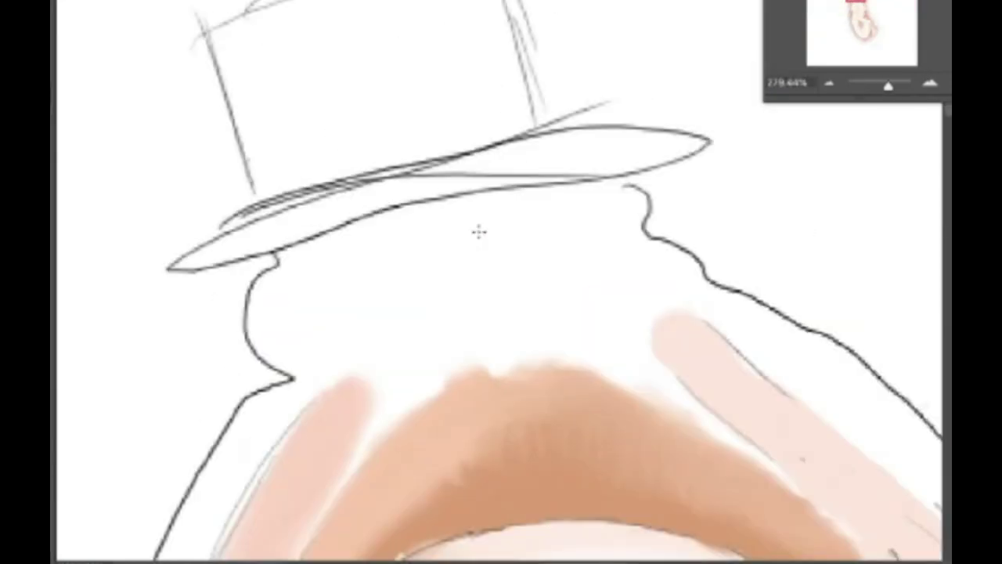
Add a new layer for the cap, stroke its top, then undo the dark cap strokes
key("ctrl+shift+n")
key("Return")
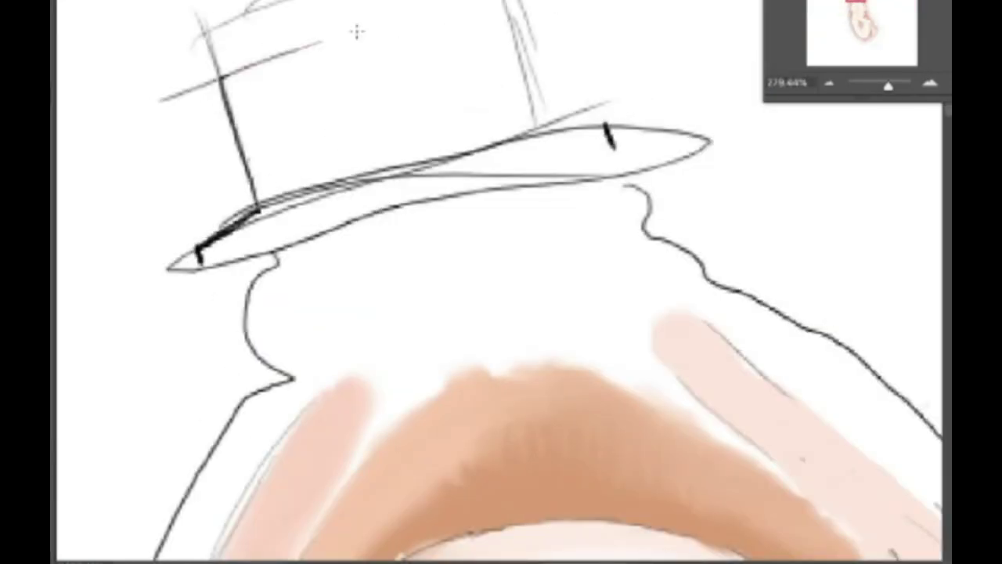
left_click_drag(356, 31, 507, 3)
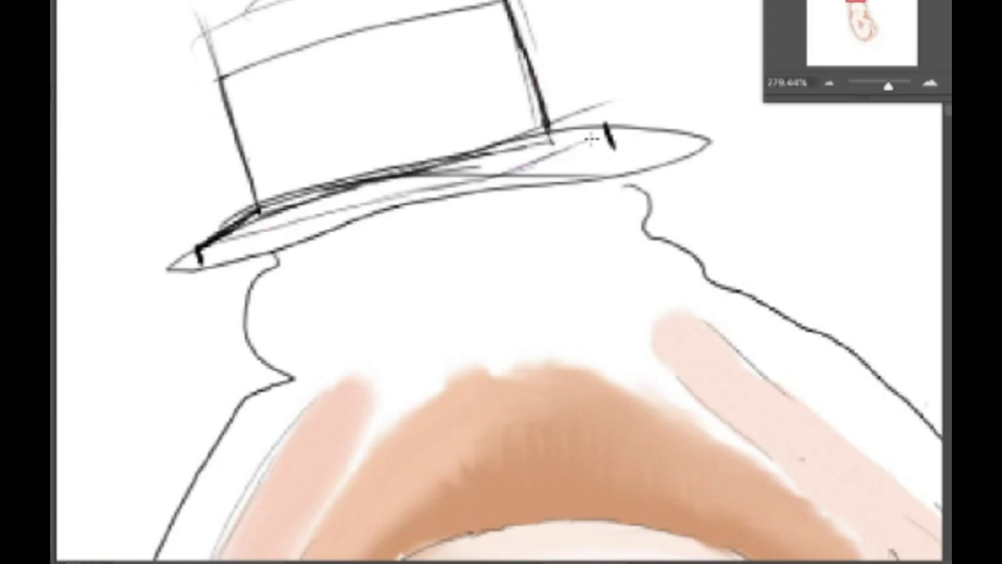
key("ctrl+z")
key("ctrl+z")
key("ctrl+z")
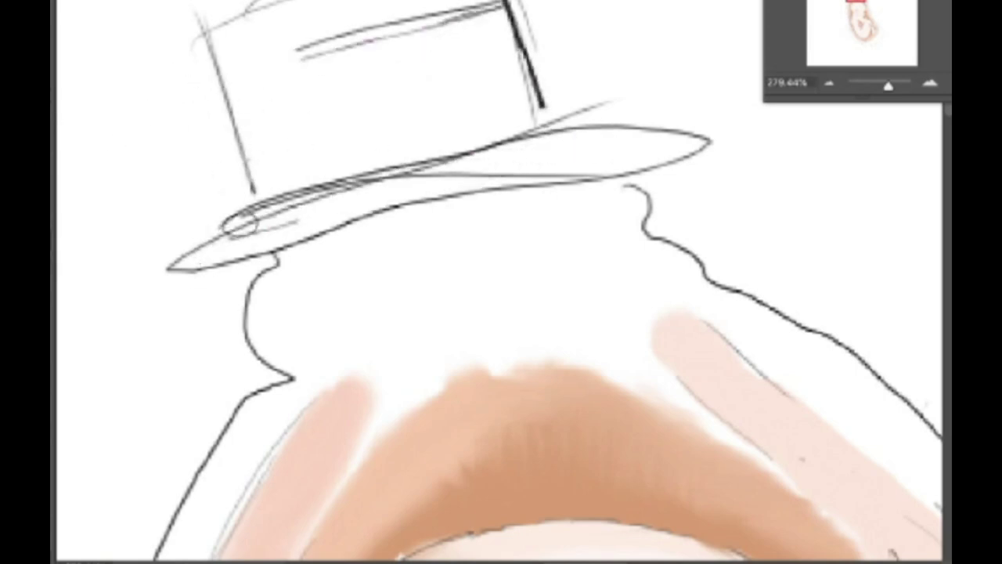
key("ctrl+z")
key("ctrl+z")
Redraw the cap with a top ellipse, left side, band bottom line and vertical ridge hatching
mouse_move(209, 95)
left_mouse_down()
mouse_move(235, 207)
mouse_move(580, 130)
left_mouse_up()
left_click_drag(251, 84, 270, 199)
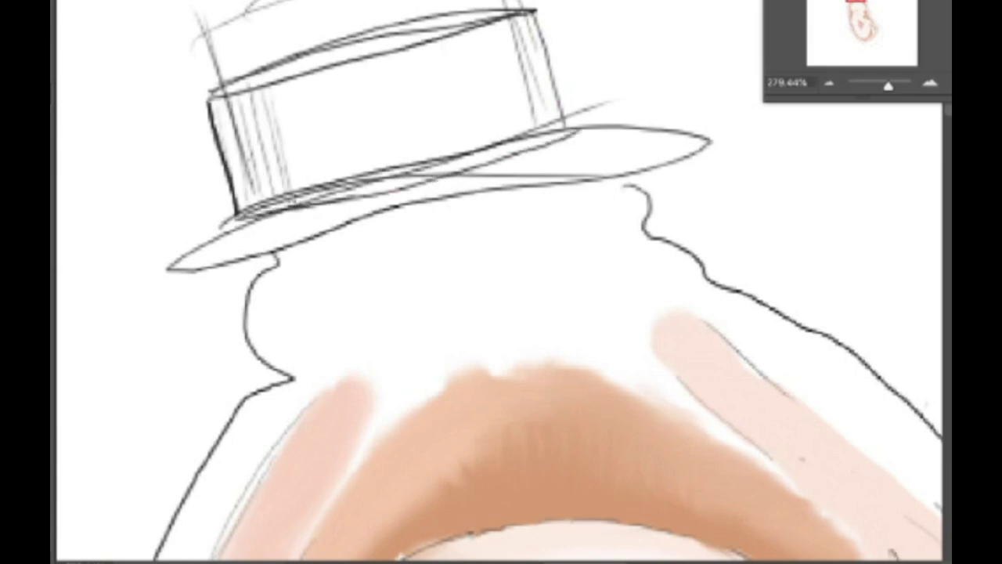
left_click_drag(289, 86, 313, 184)
left_click_drag(493, 32, 516, 130)
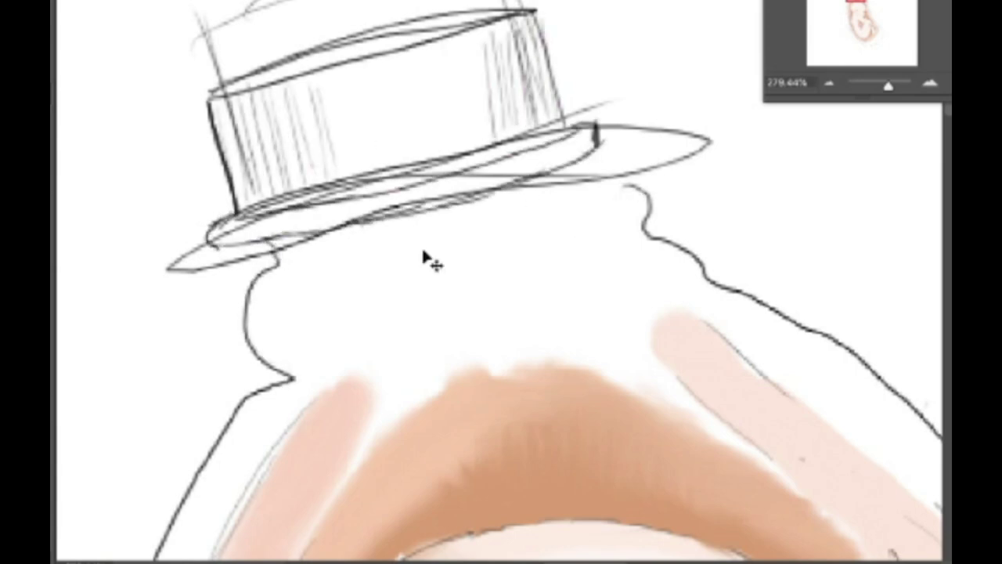
Scroll around the bottle drawing, then briefly check the Brush Preset picker
scroll(641, 211, "down", 5)
scroll(485, 508, "down", 4)
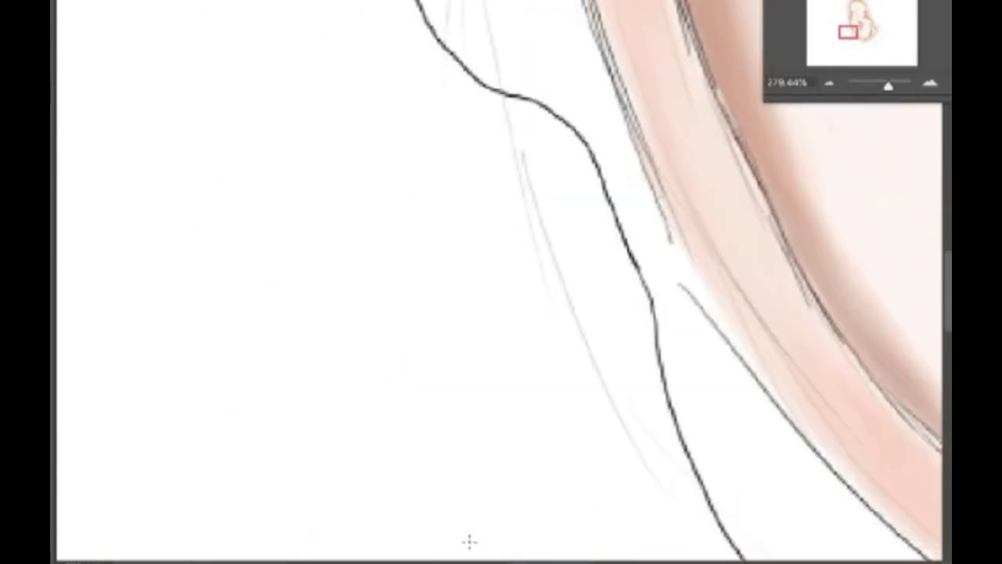
scroll(470, 539, "down", 4)
scroll(818, 446, "down", 3)
scroll(781, 157, "up", 3)
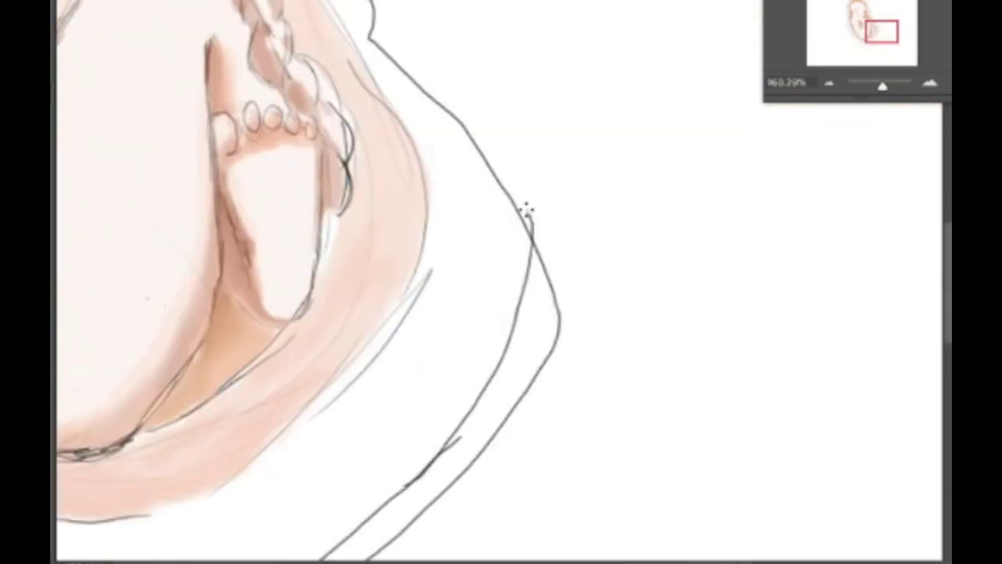
scroll(436, 443, "up", 3)
scroll(600, 290, "up", 3)
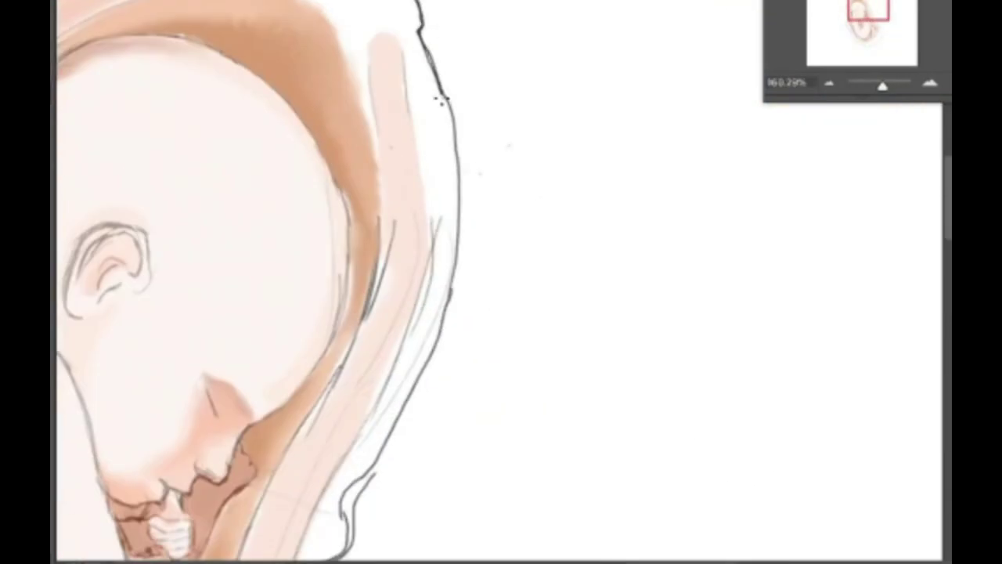
scroll(712, 306, "down", 3)
scroll(711, 306, "down", 2)
scroll(711, 306, "up", 5)
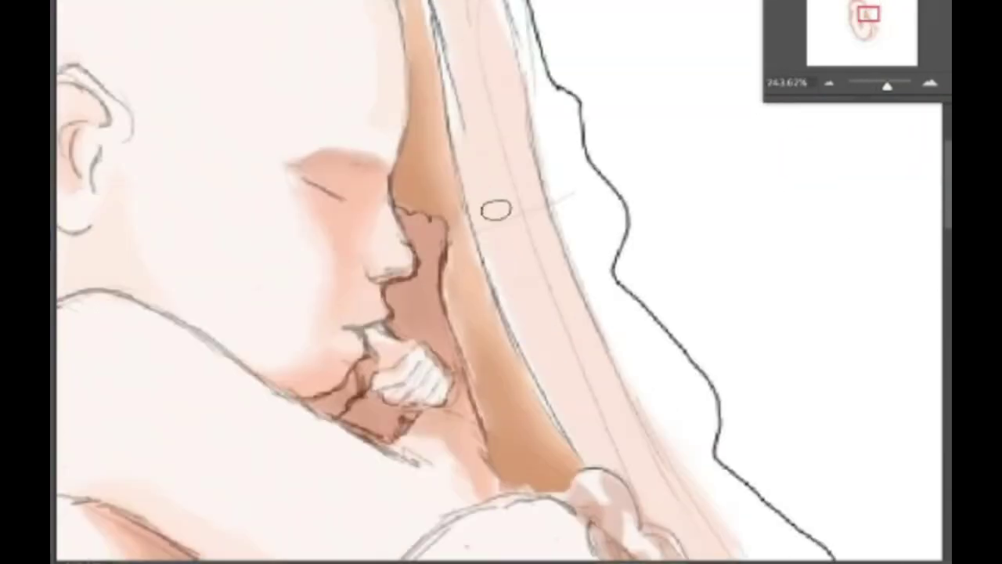
scroll(554, 127, "down", 1)
scroll(554, 127, "down", 3)
scroll(267, 209, "down", 2)
scroll(673, 222, "down", 2)
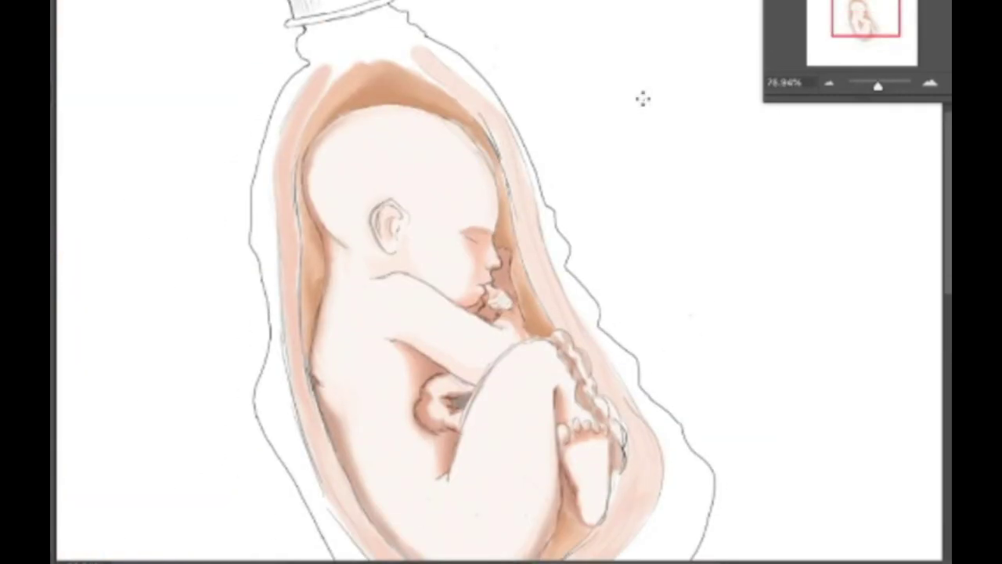
right_click(256, 22)
key("Escape")
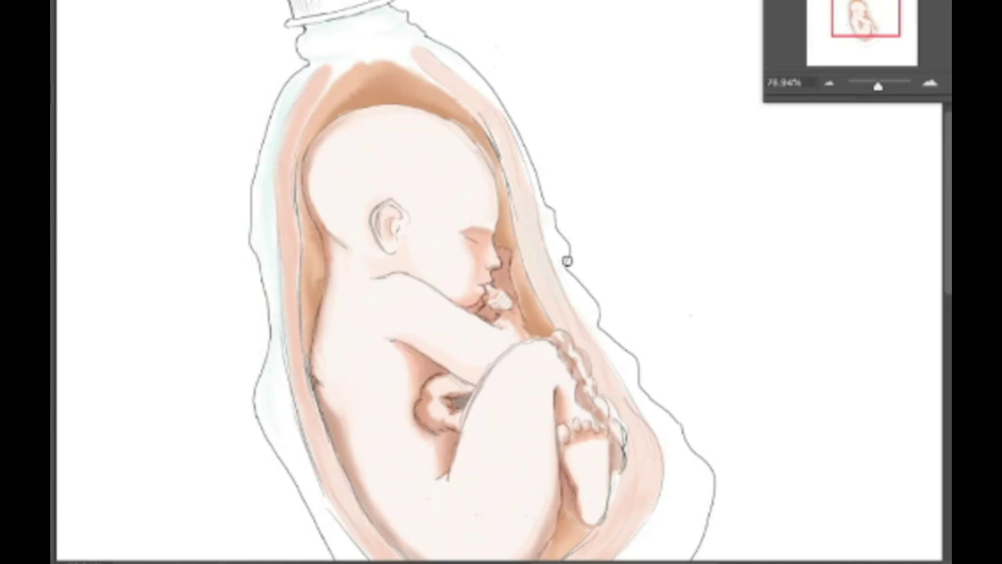
Paint the cap dark green on the left, light green across the middle, green along the rim and right side
scroll(443, 390, "down", 3)
scroll(633, 321, "up", 3)
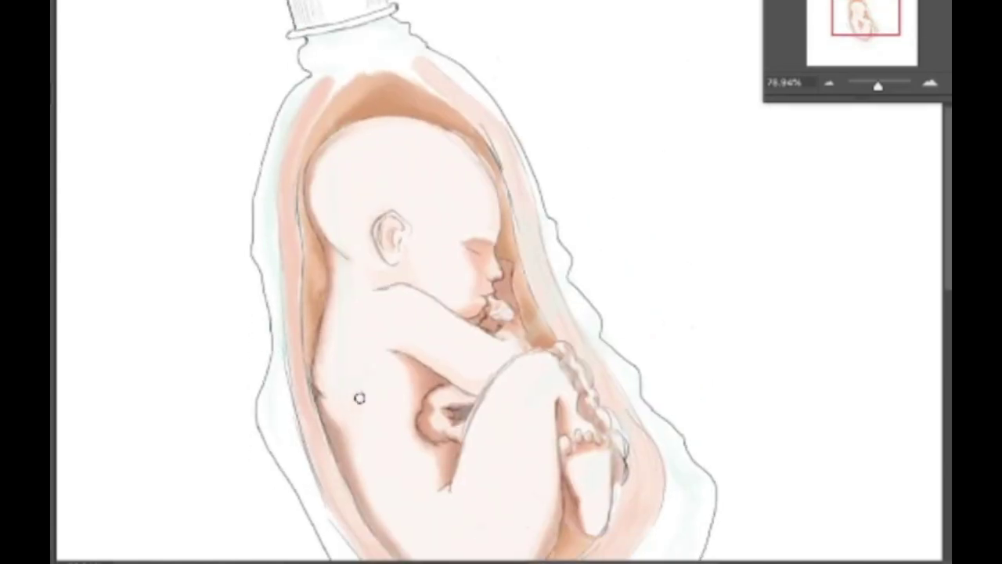
scroll(358, 398, "up", 3)
scroll(604, 351, "up", 3)
mouse_move(376, 204)
left_mouse_down()
mouse_move(587, 175)
mouse_move(246, 168)
mouse_move(368, 235)
left_mouse_up()
mouse_move(282, 149)
left_mouse_down()
mouse_move(290, 270)
mouse_move(626, 205)
mouse_move(580, 86)
left_mouse_up()
left_click_drag(314, 152, 290, 282)
mouse_move(571, 102)
left_mouse_down()
mouse_move(587, 193)
mouse_move(638, 195)
left_mouse_up()
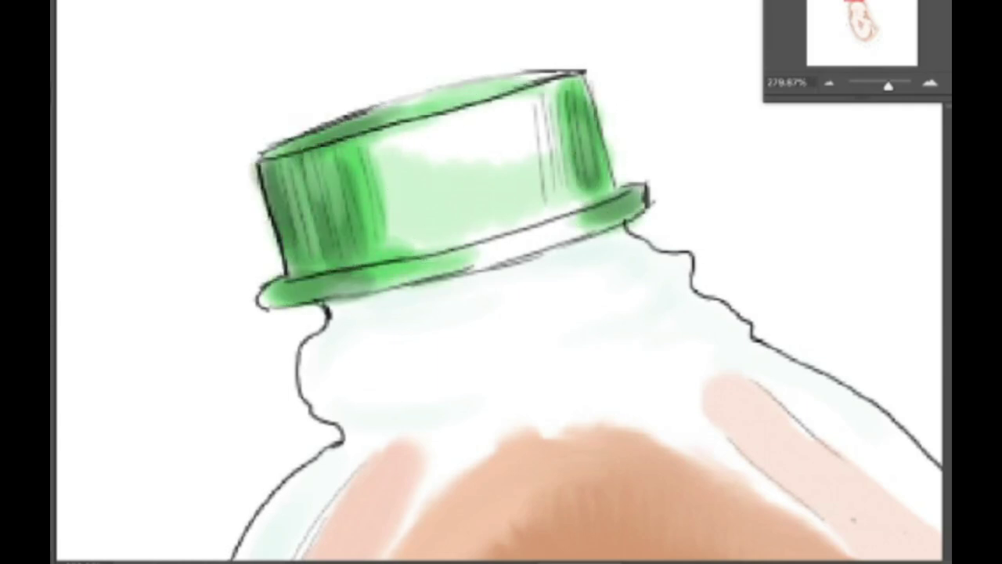
Stroke dark green vertical hatching on the cap's left side
left_click_drag(356, 156, 337, 242)
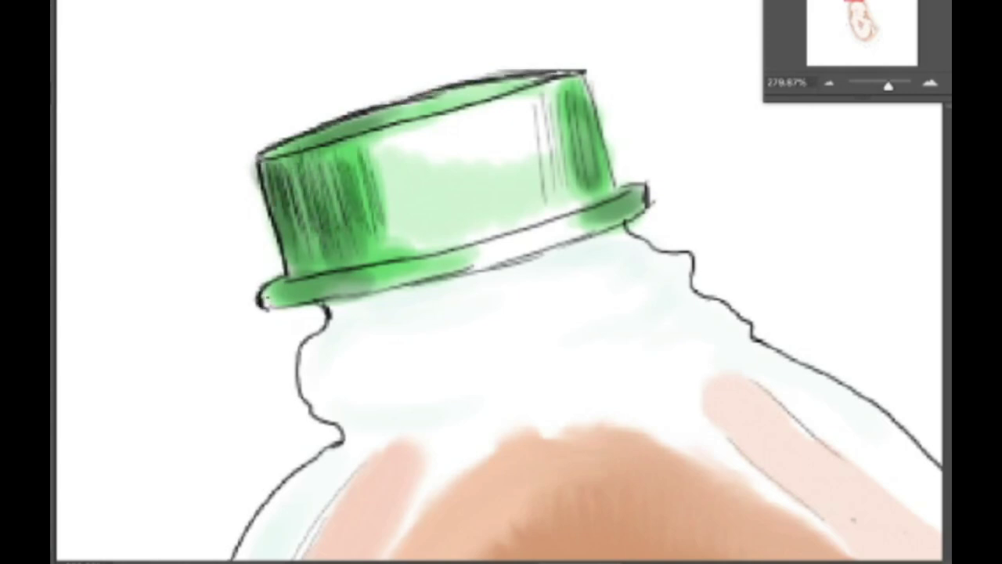
scroll(672, 259, "up", 3)
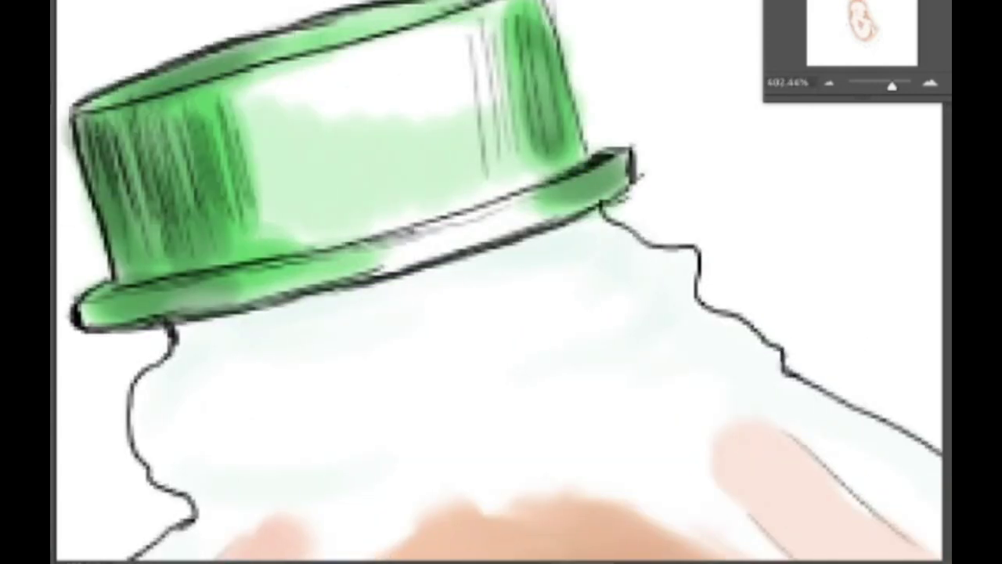